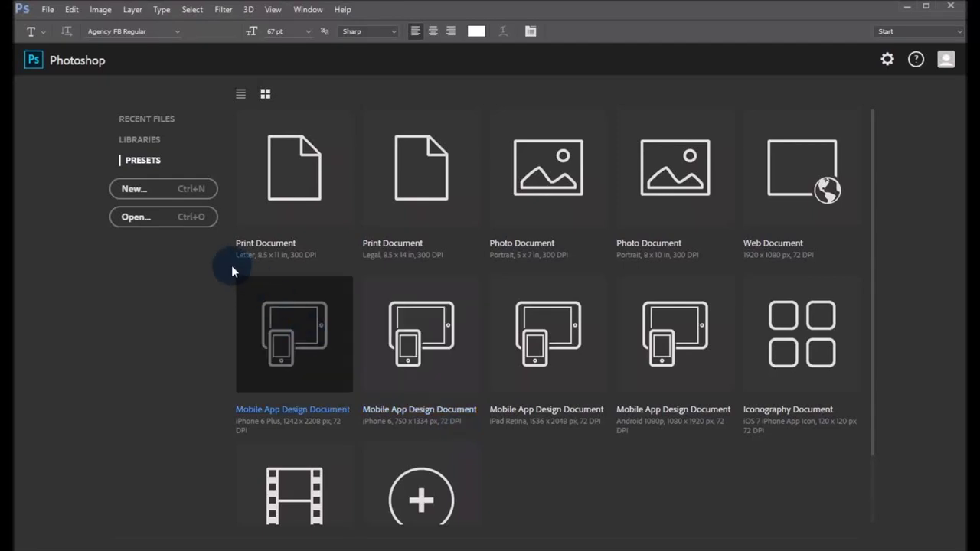
Open KaskadRosellaRed225GSM1 and slide2-men together from the Smart Art folder.
left_click(186, 148)
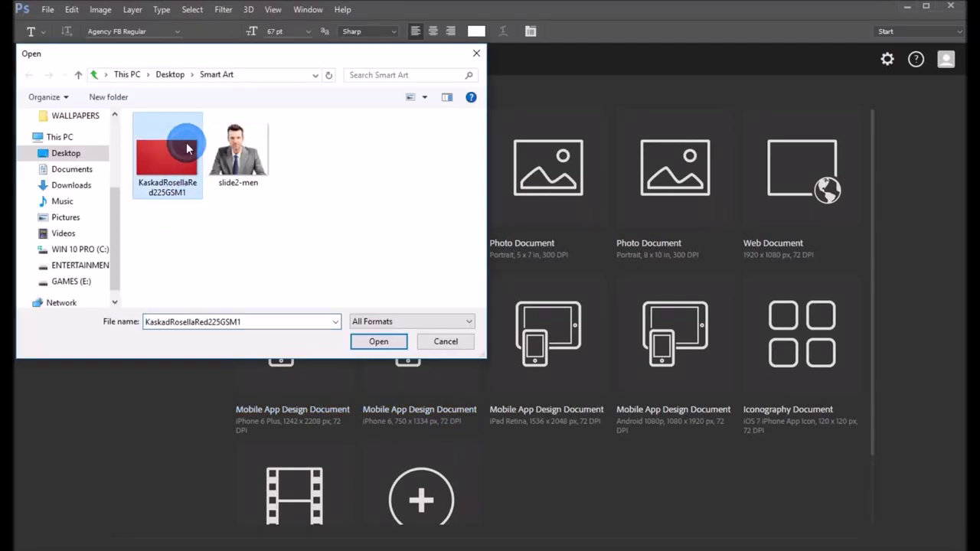
left_click(234, 150, "ctrl")
left_click(378, 341)
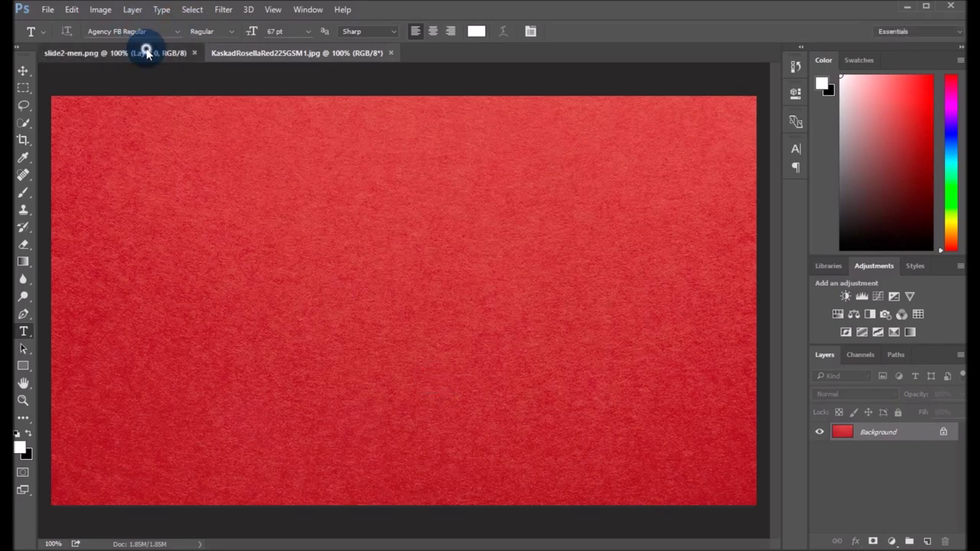
left_click(147, 52)
Quick-select the man's face, shirt, tie, hair, shoulder and left cheek.
left_click(23, 123)
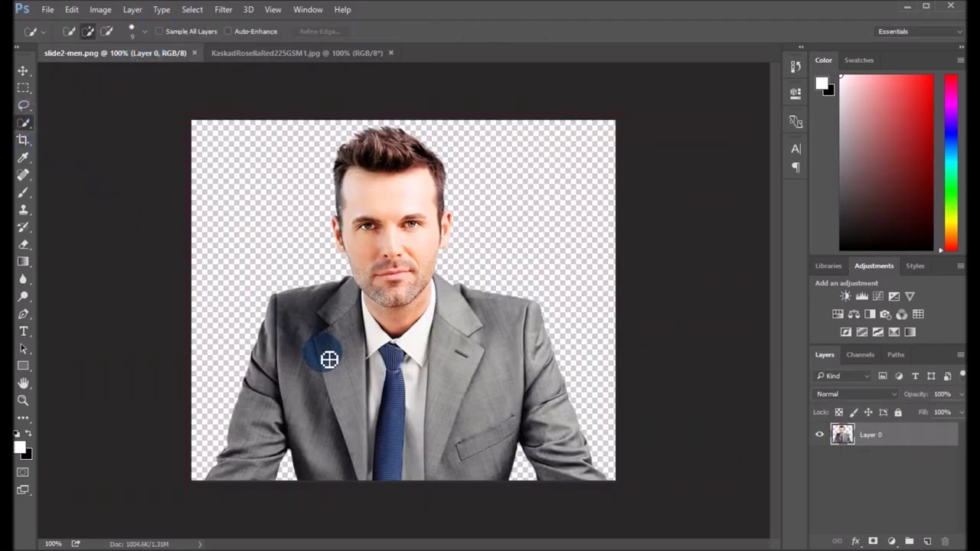
left_click_drag(415, 467, 385, 200)
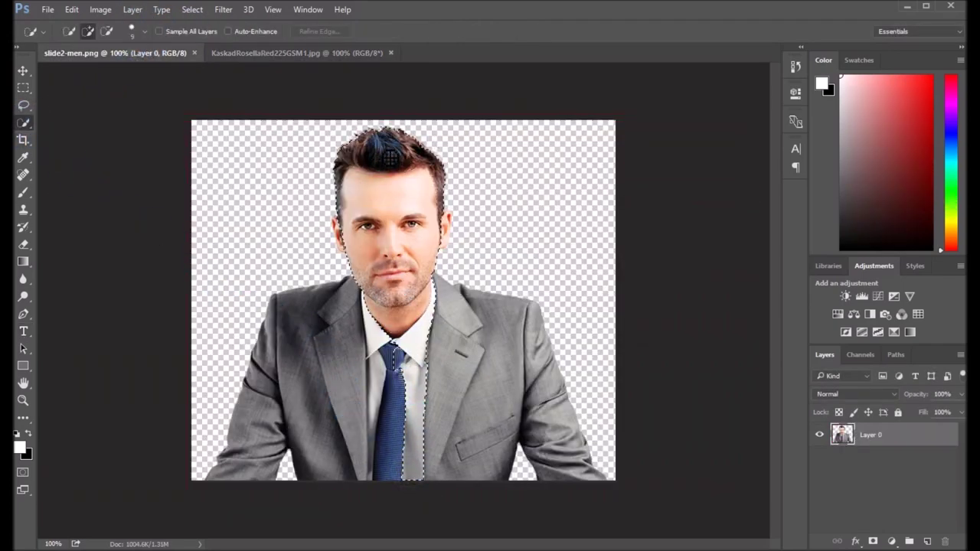
mouse_move(386, 200)
left_mouse_down()
mouse_move(259, 456)
mouse_move(485, 387)
mouse_move(573, 464)
left_mouse_up()
mouse_move(355, 328)
left_mouse_down()
mouse_move(343, 233)
mouse_move(444, 236)
mouse_move(444, 222)
mouse_move(444, 237)
mouse_move(431, 227)
mouse_move(451, 214)
mouse_move(361, 242)
mouse_move(339, 223)
mouse_move(343, 234)
mouse_move(444, 268)
mouse_move(450, 225)
mouse_move(349, 208)
left_mouse_up()
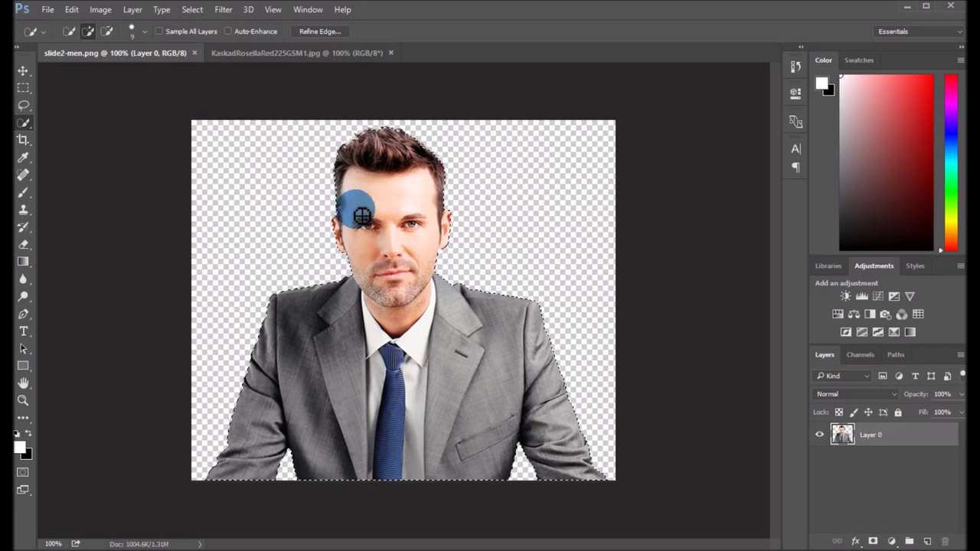
Refine the hair edge with a size-10 refine brush and accept the selection.
left_click(319, 32)
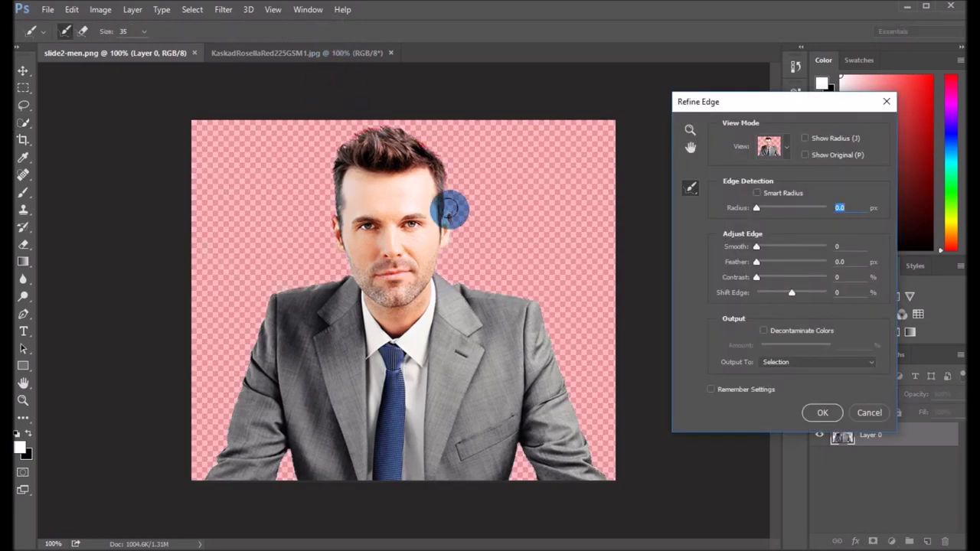
left_click(129, 31)
left_click_drag(131, 31, 109, 34)
type("10")
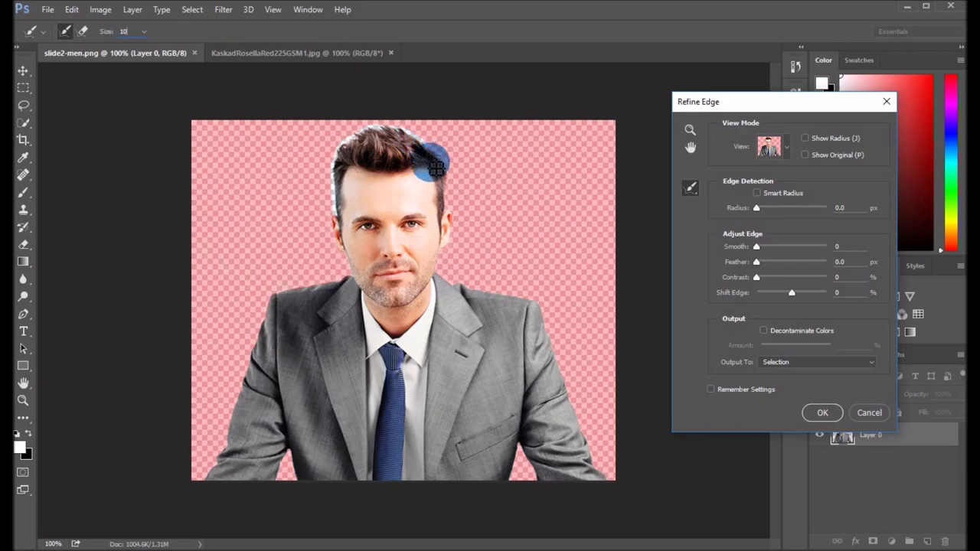
left_click_drag(457, 219, 426, 137)
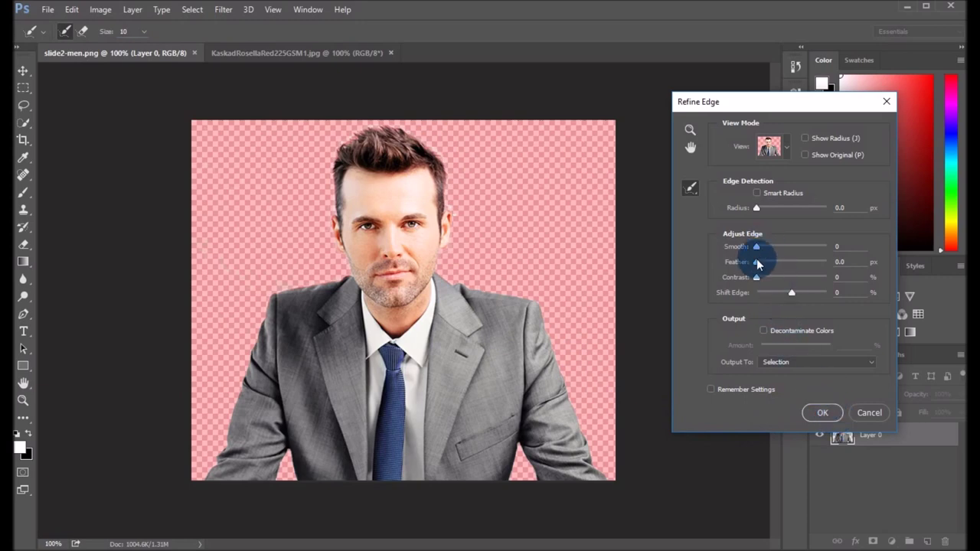
left_click(818, 413)
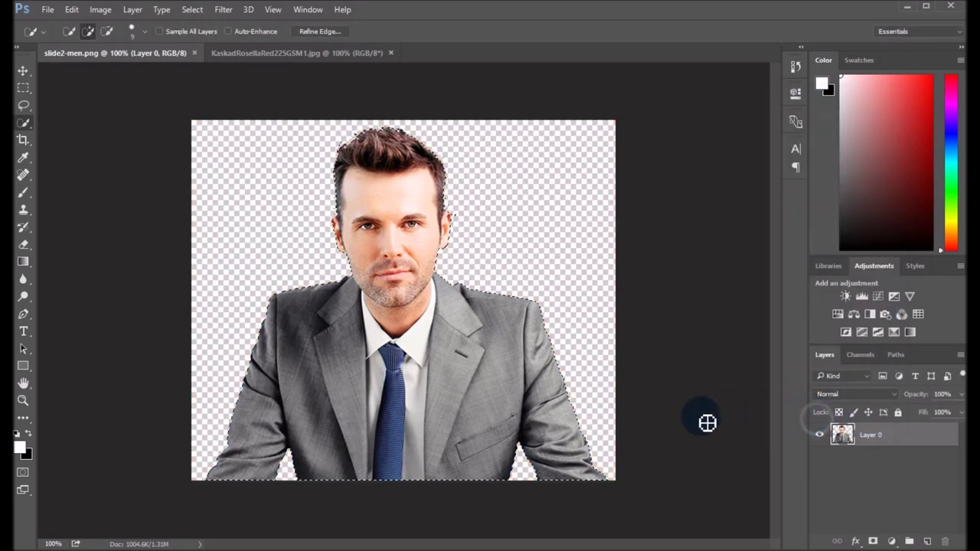
Copy the selected businessman into the red background document and shift him right.
left_click(69, 11)
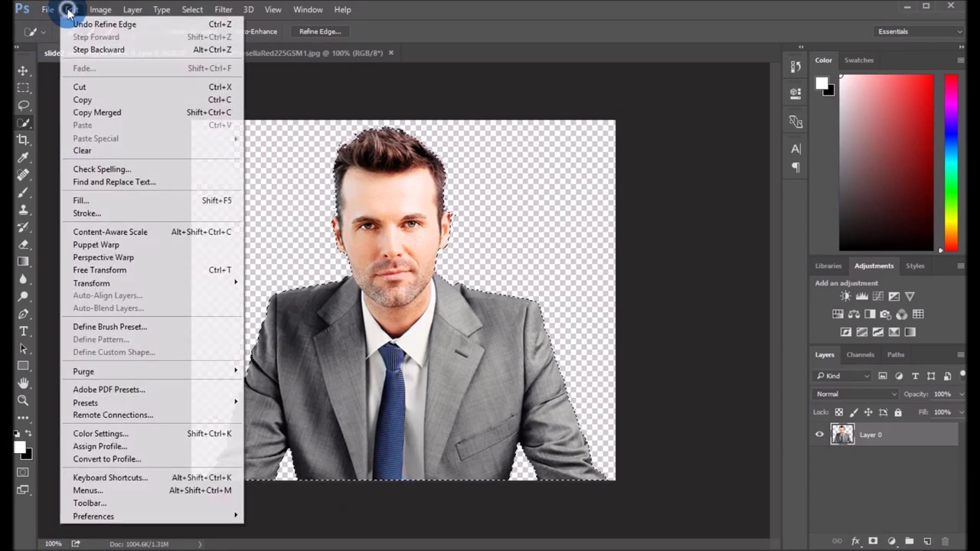
left_click(109, 98)
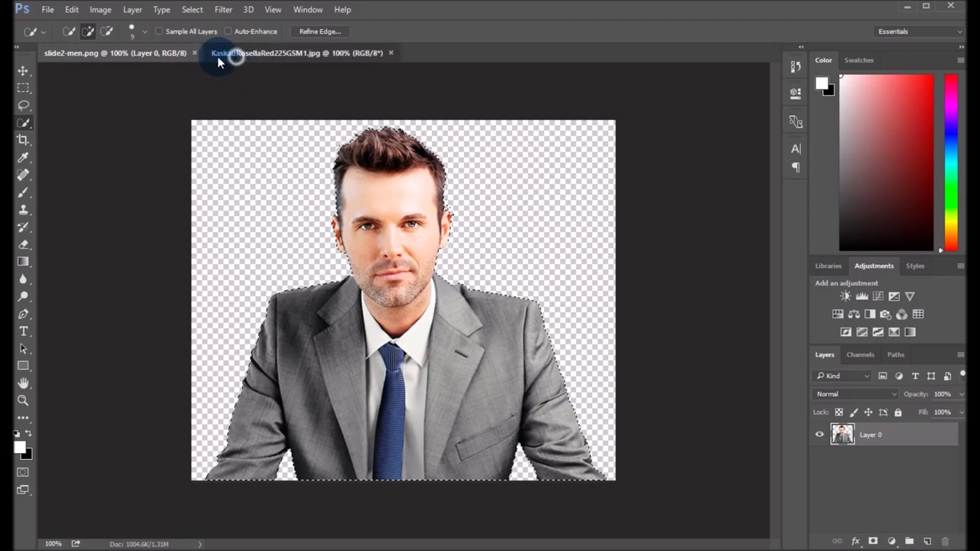
left_click(222, 53)
left_click(72, 10)
left_click(88, 125)
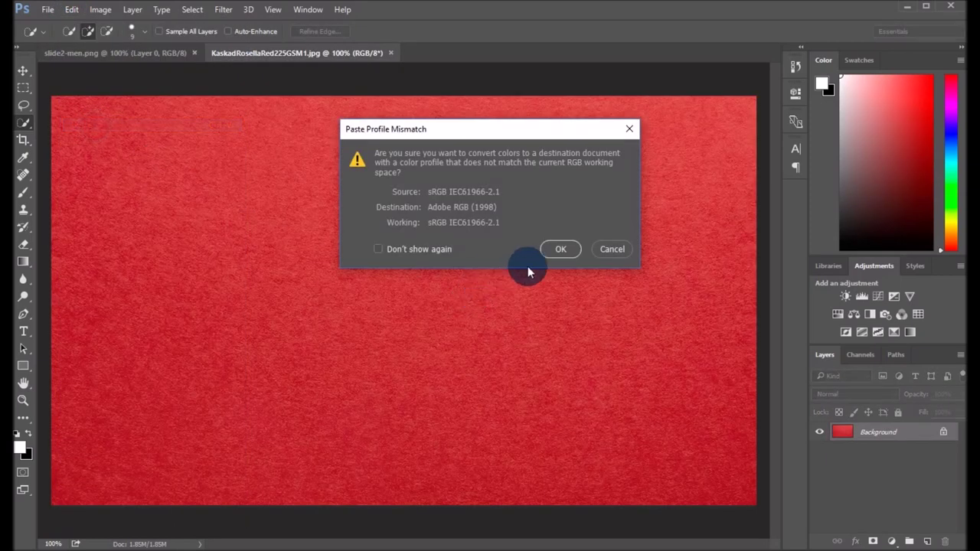
left_click(557, 249)
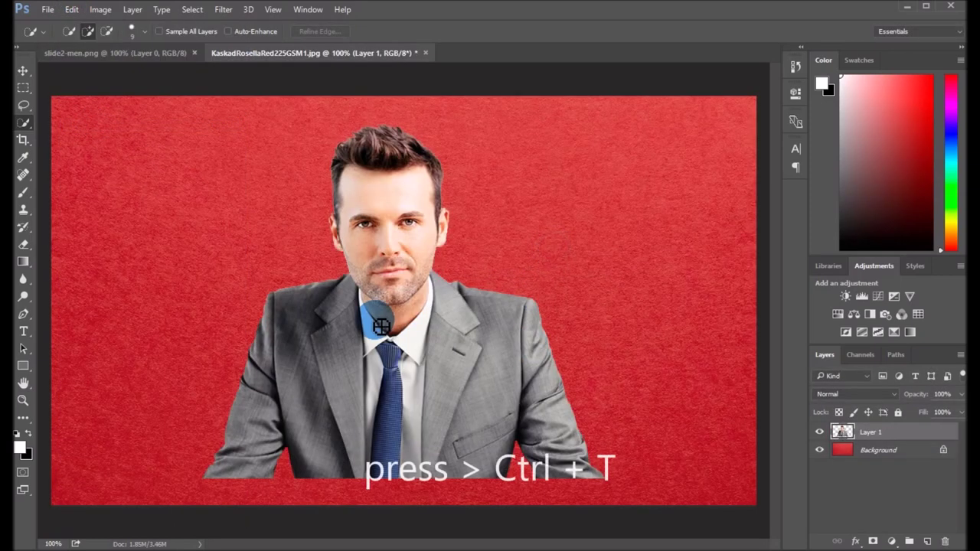
key("ctrl+t")
left_click_drag(389, 284, 503, 256)
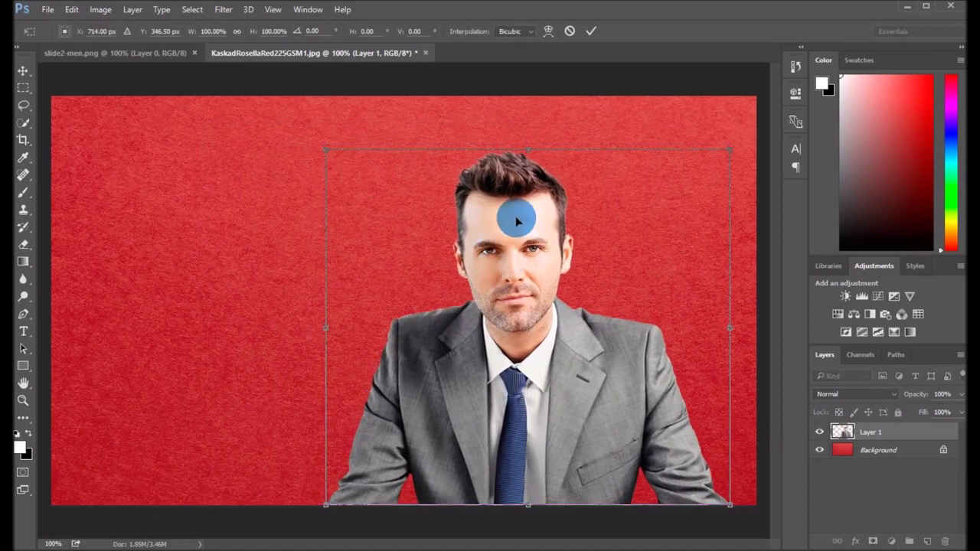
Commit the move, duplicate the businessman as Layer 1 copy, and select Layer 1.
left_click(592, 32)
key("w")
left_click(863, 431)
key("ctrl+j")
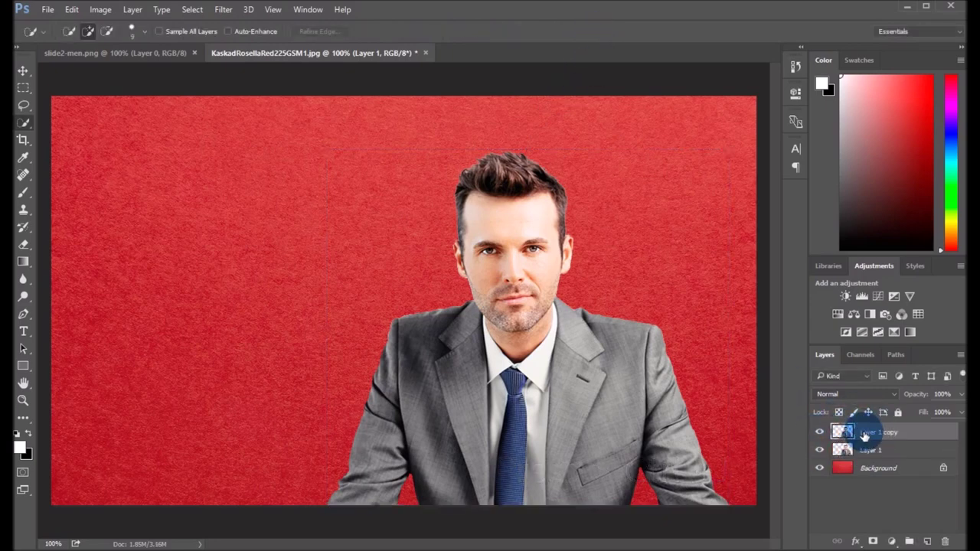
left_click(861, 453)
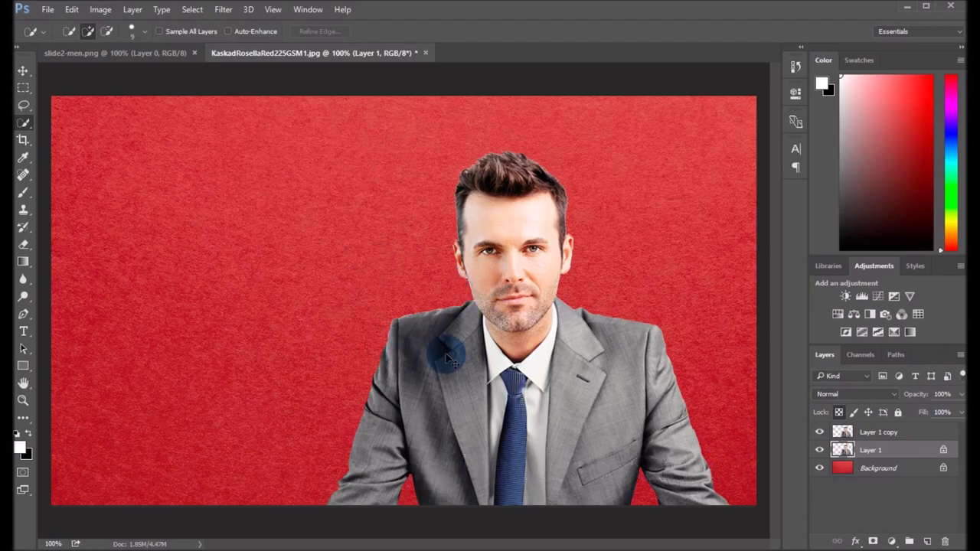
key("ctrl+t")
Shift Layer 1's figure about 40 px left and skew its top and bottom edges.
left_click_drag(518, 322, 490, 320)
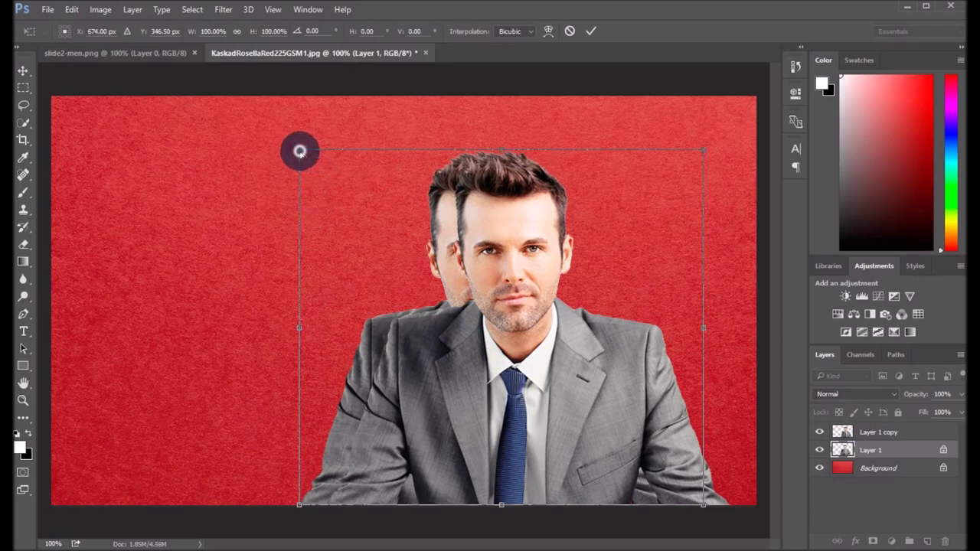
left_click_drag(298, 155, 291, 169)
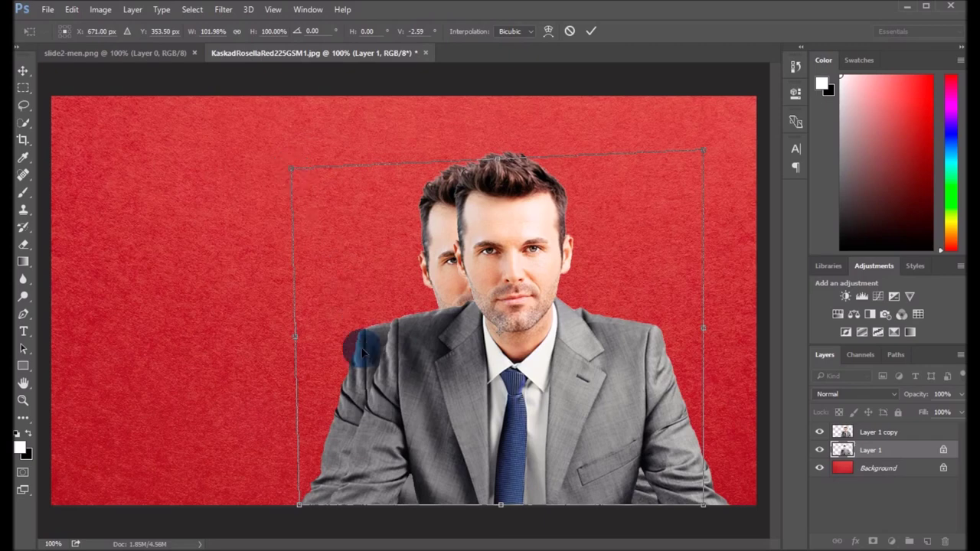
left_click_drag(302, 509, 300, 518)
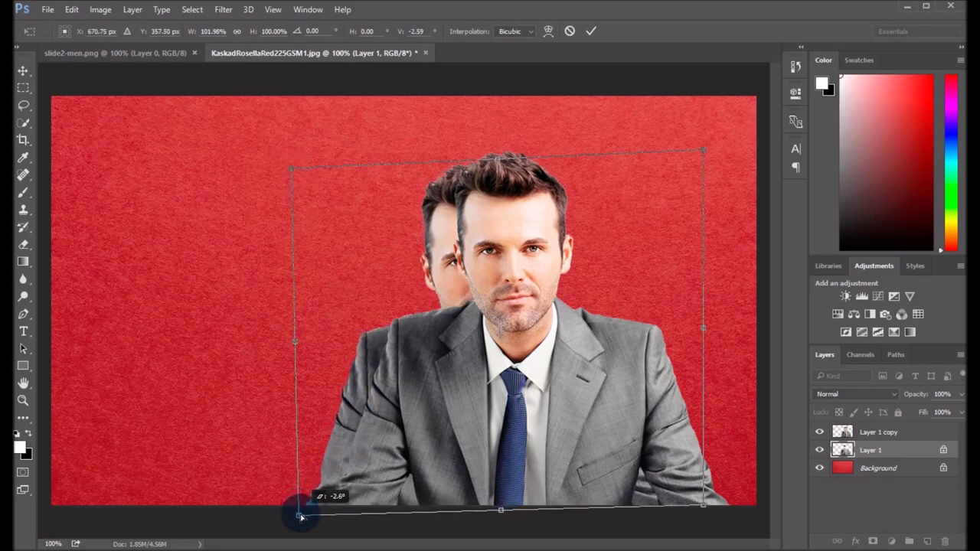
left_click(594, 32)
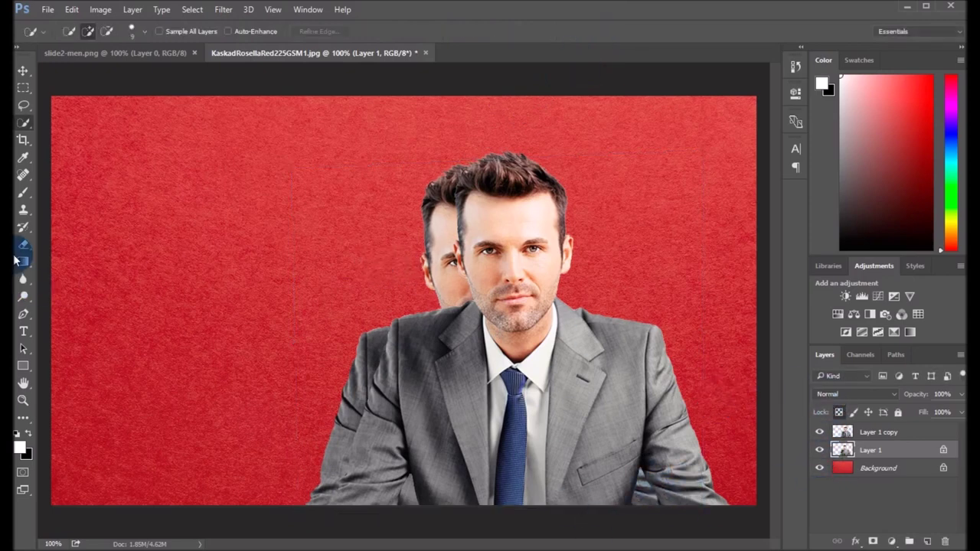
Paint the rear Layer 1 figure solid black with the Brush tool.
left_click(23, 194)
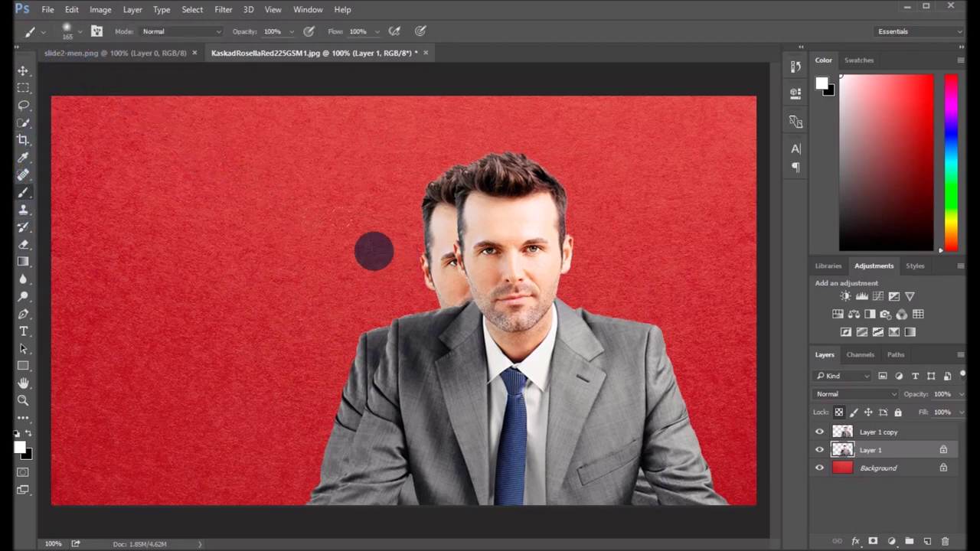
left_click(29, 436)
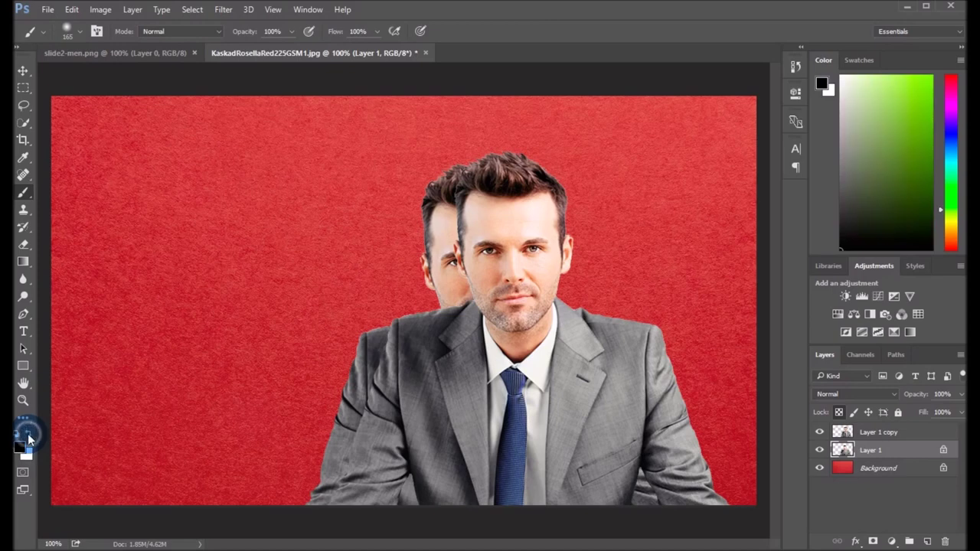
mouse_move(459, 207)
left_mouse_down()
mouse_move(453, 189)
mouse_move(440, 298)
mouse_move(367, 398)
mouse_move(397, 496)
mouse_move(465, 254)
left_mouse_up()
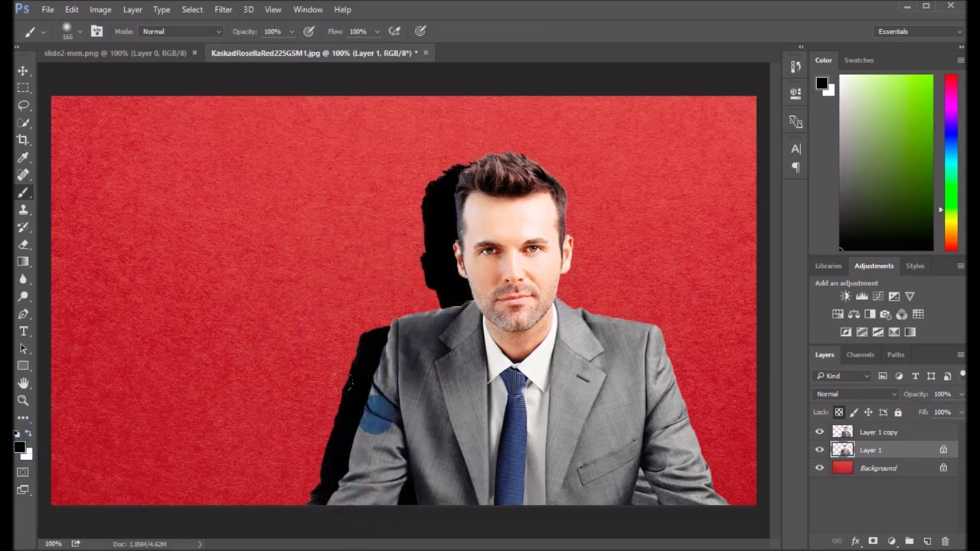
left_click(949, 398)
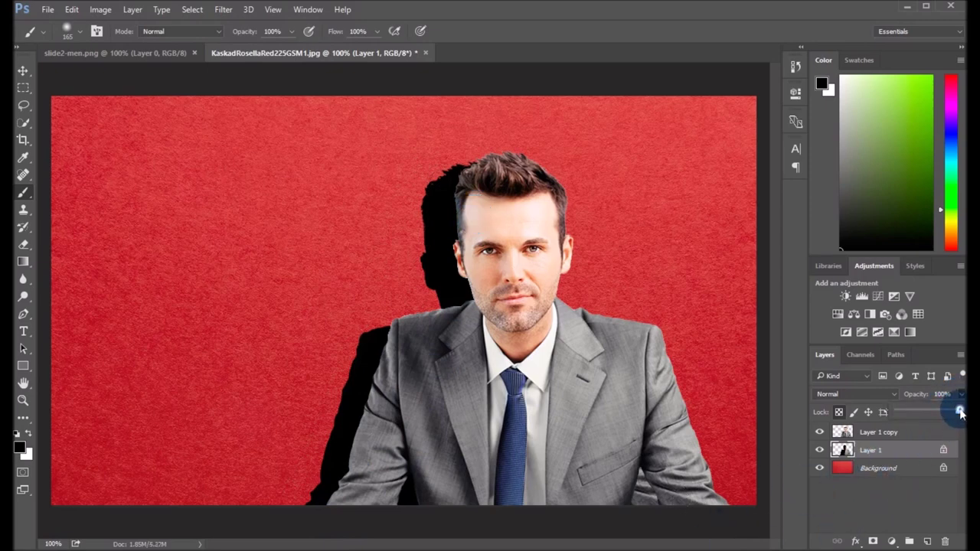
Set the shadow layer's opacity and fill to 50%, then add a Levels adjustment layer.
left_click_drag(943, 414, 932, 414)
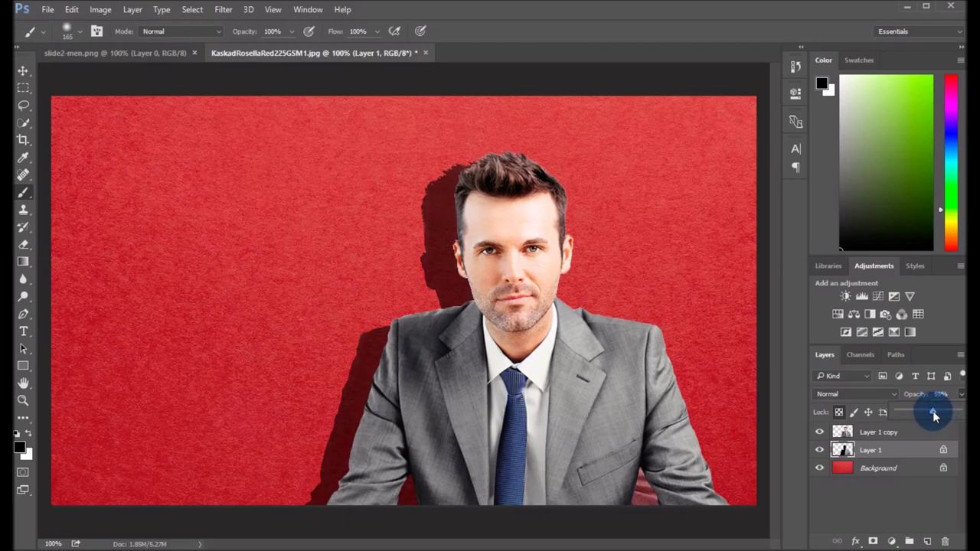
left_click(951, 394)
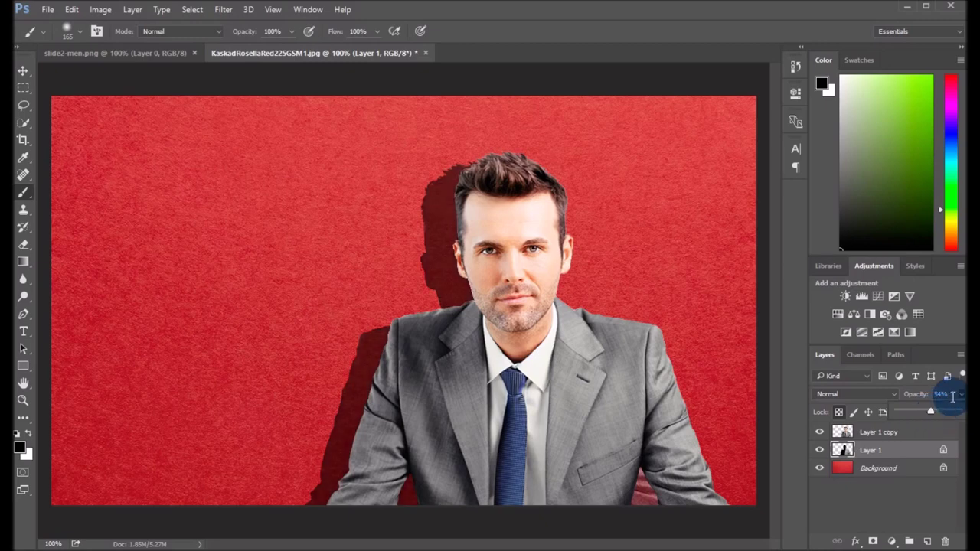
type("50")
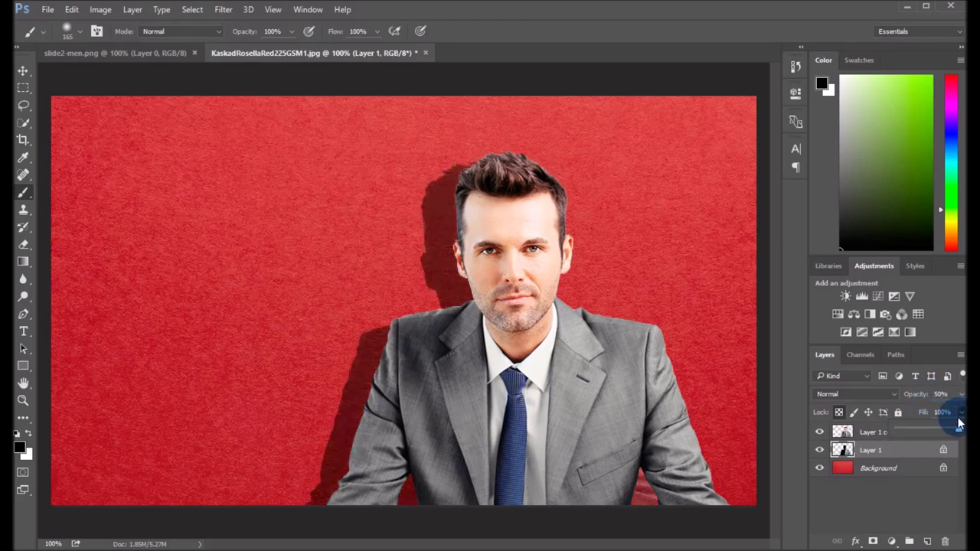
type("5")
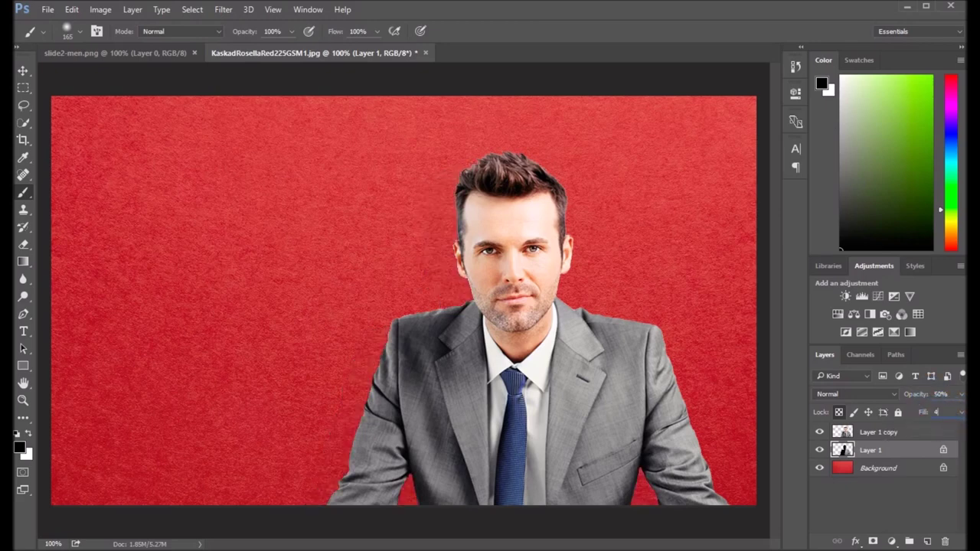
type("0")
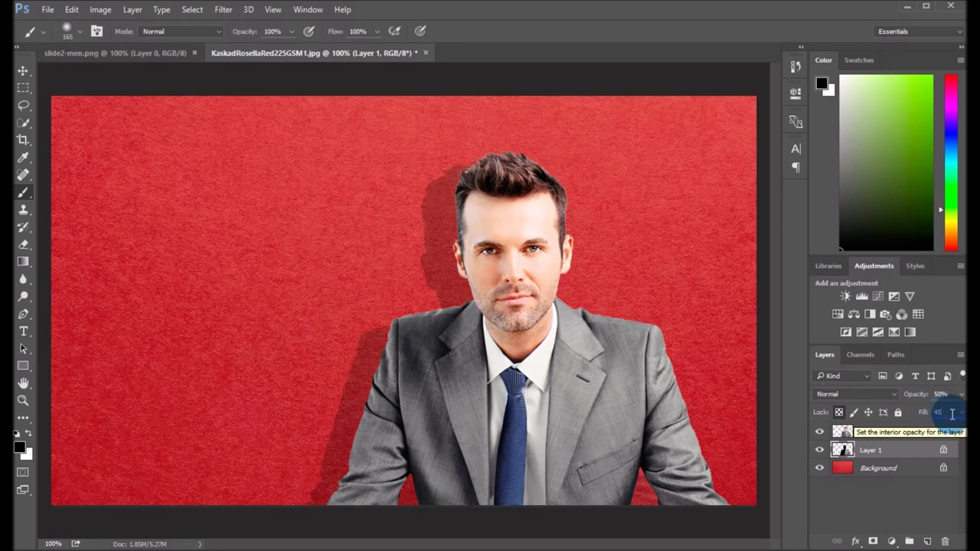
left_click(932, 413)
left_click(928, 413)
type("0")
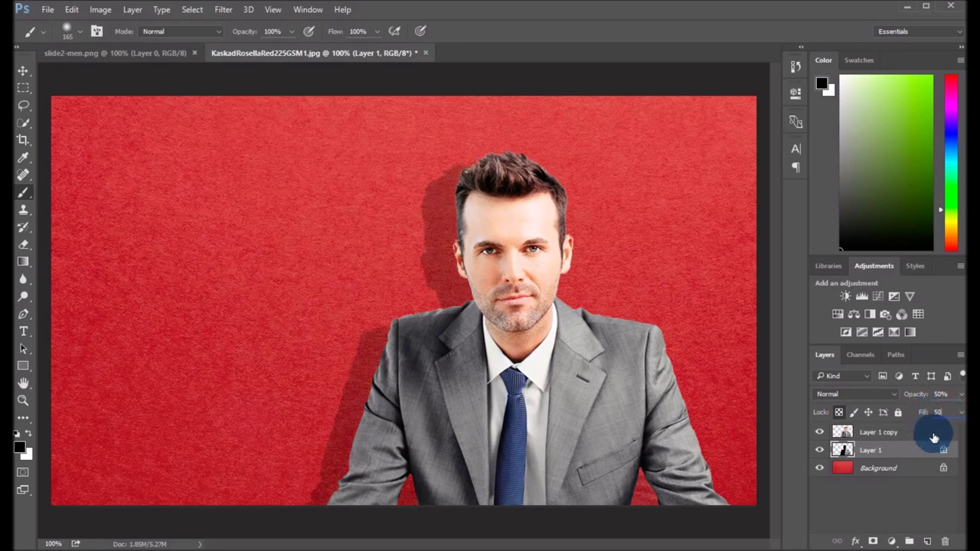
left_click(888, 454)
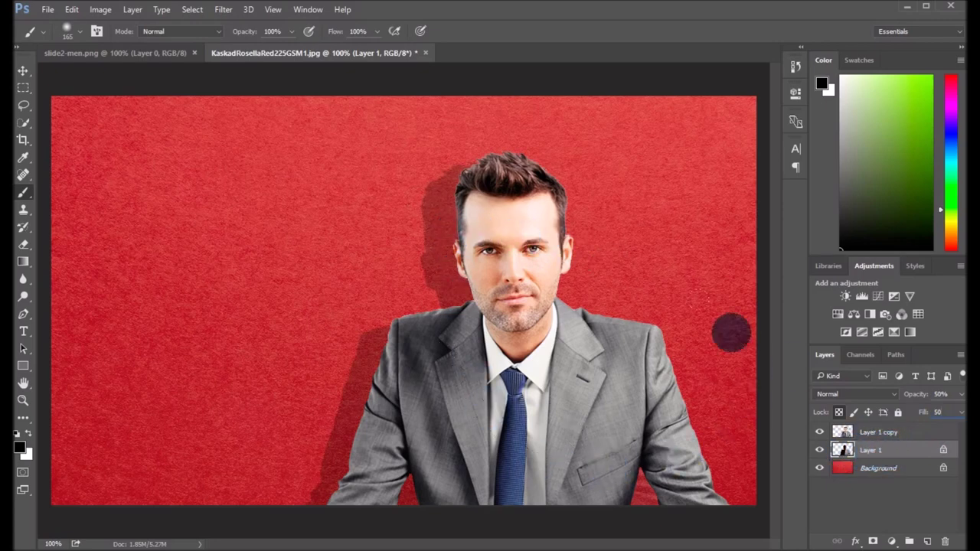
left_click(23, 70)
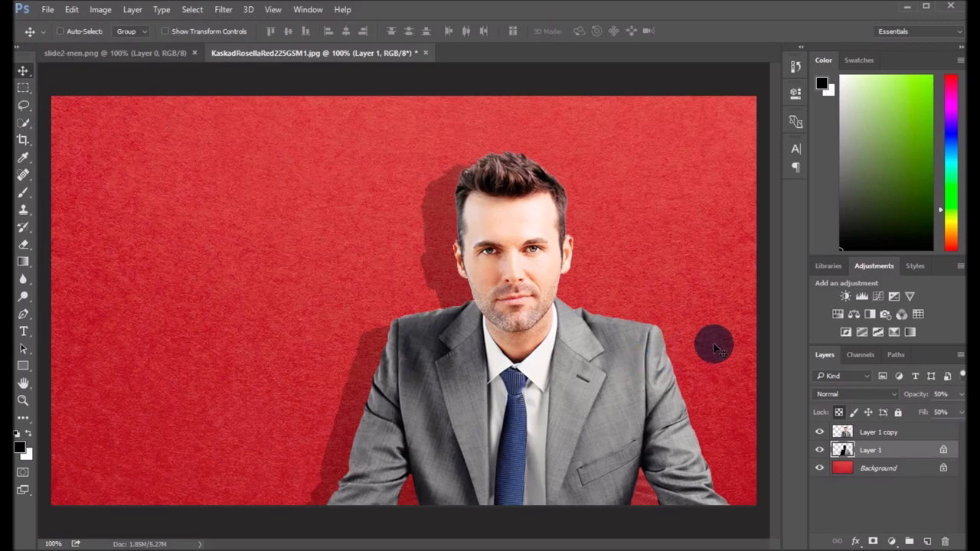
left_click(860, 297)
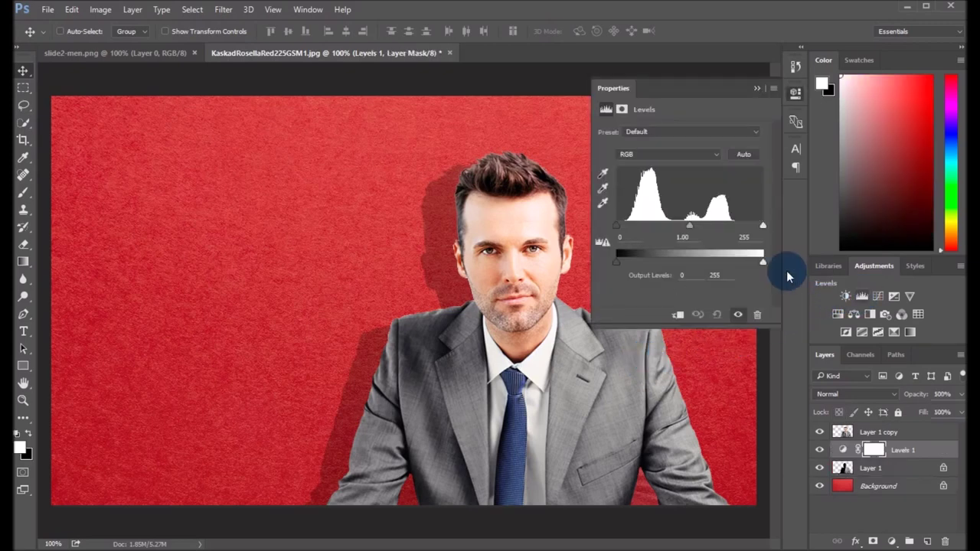
Set the Levels input sliders to black 14, midtones 0.92 and white 243.
left_click_drag(691, 228, 707, 232)
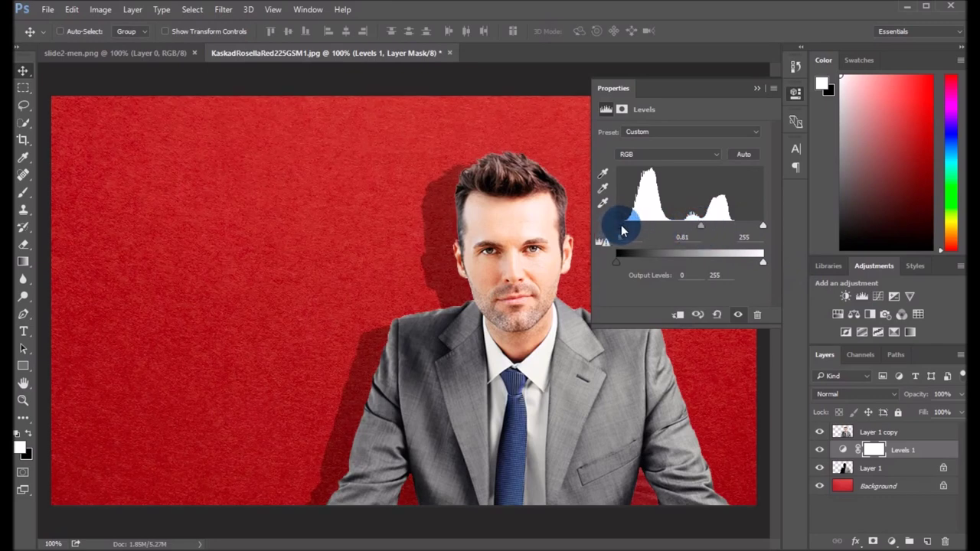
left_click_drag(625, 230, 624, 229)
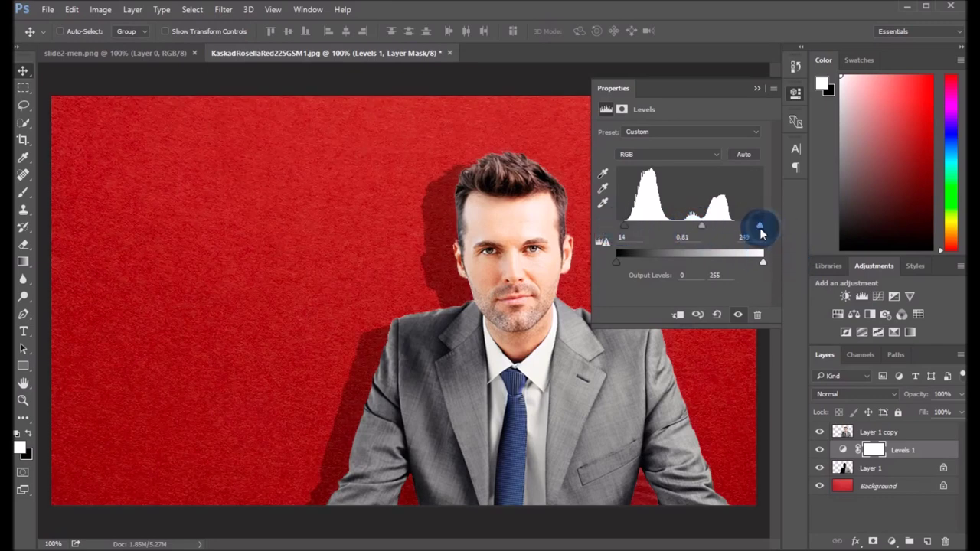
left_click(700, 229)
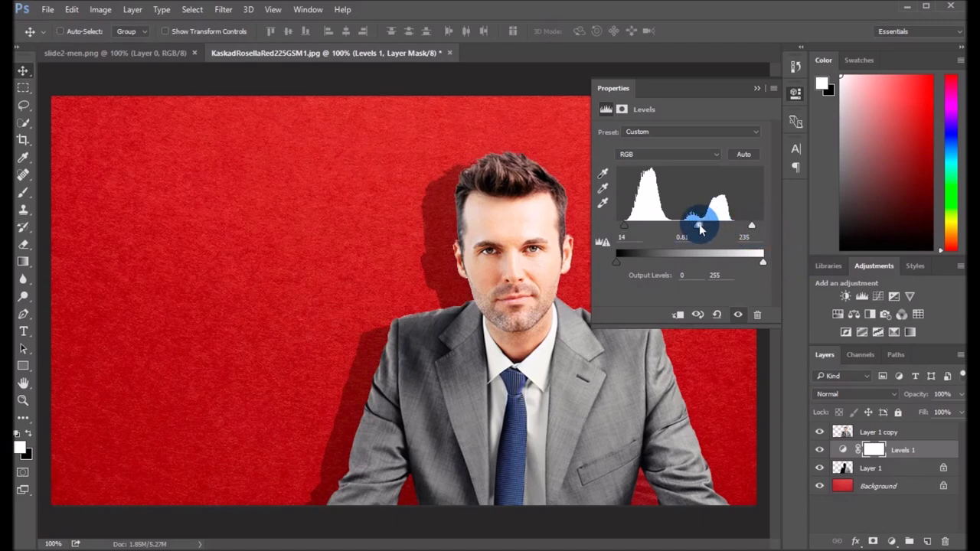
left_click(754, 226)
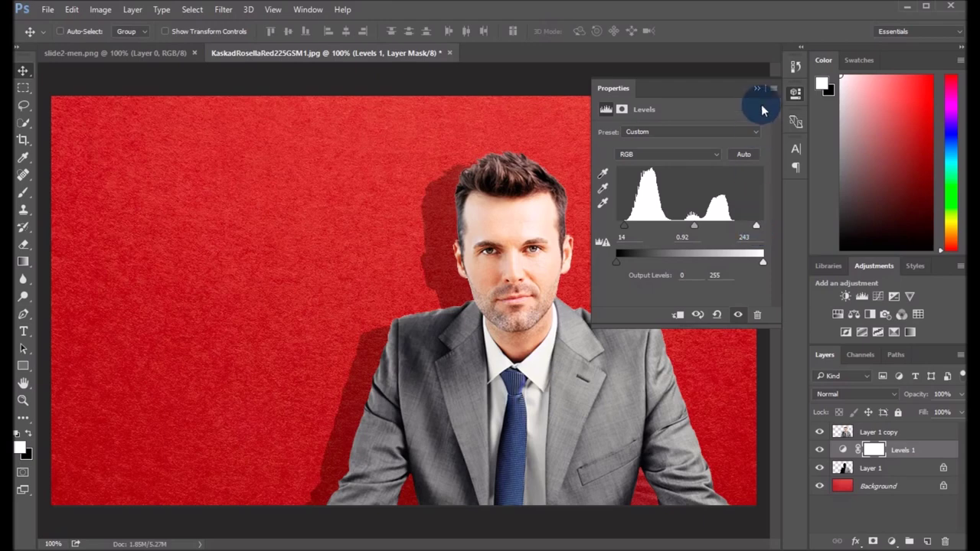
left_click(754, 92)
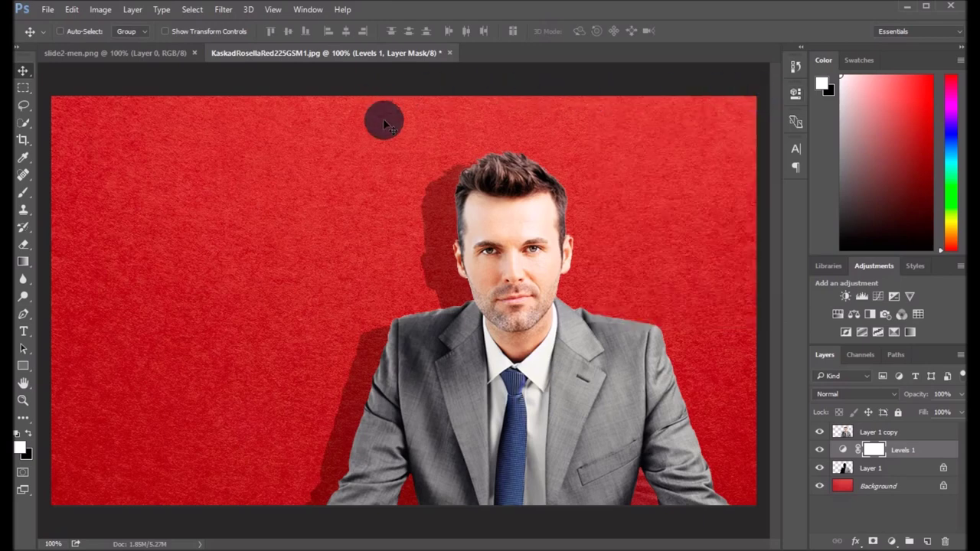
left_click(861, 467)
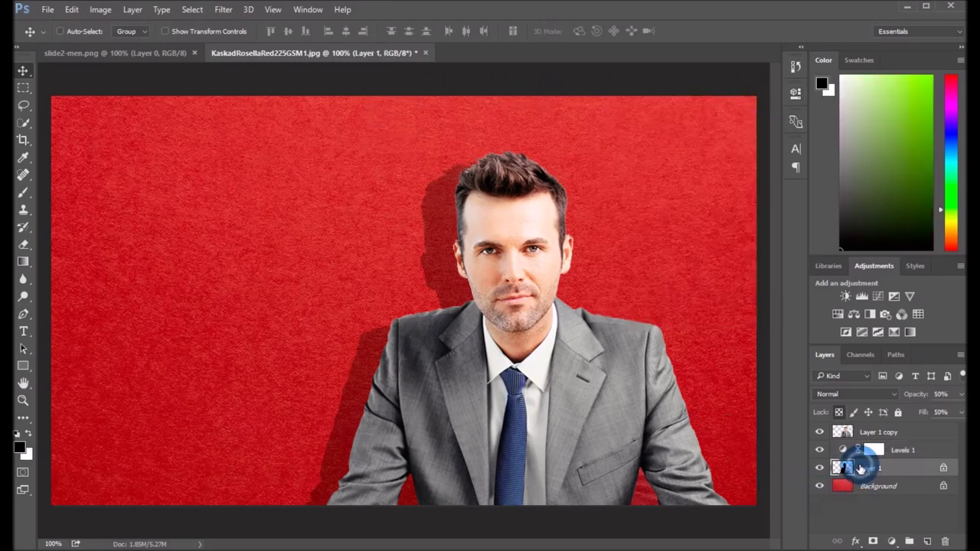
Apply a Gaussian Blur with a 2.0-pixel radius to the shadow layer Layer 1.
left_click(223, 10)
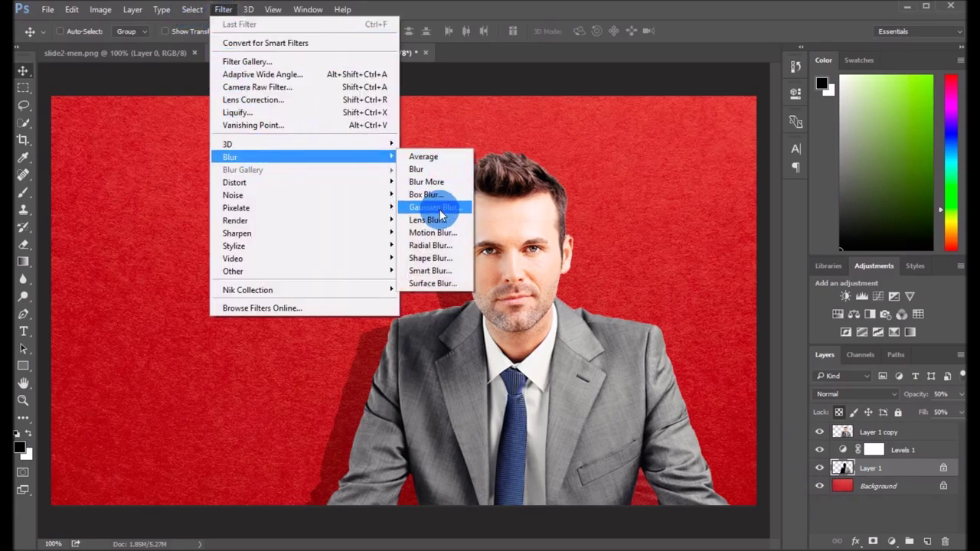
mouse_move(229, 157)
left_click(439, 214)
left_click(437, 287)
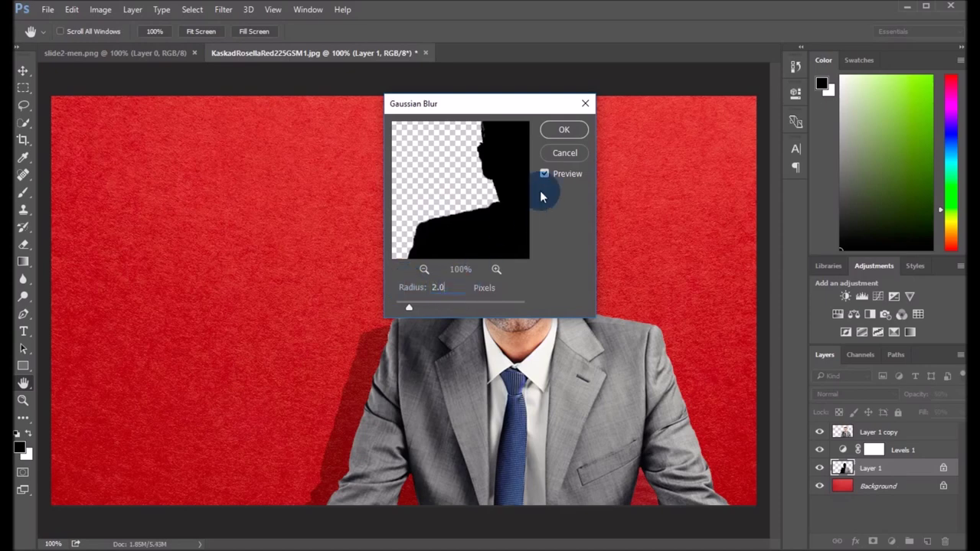
left_click(570, 122)
key("v")
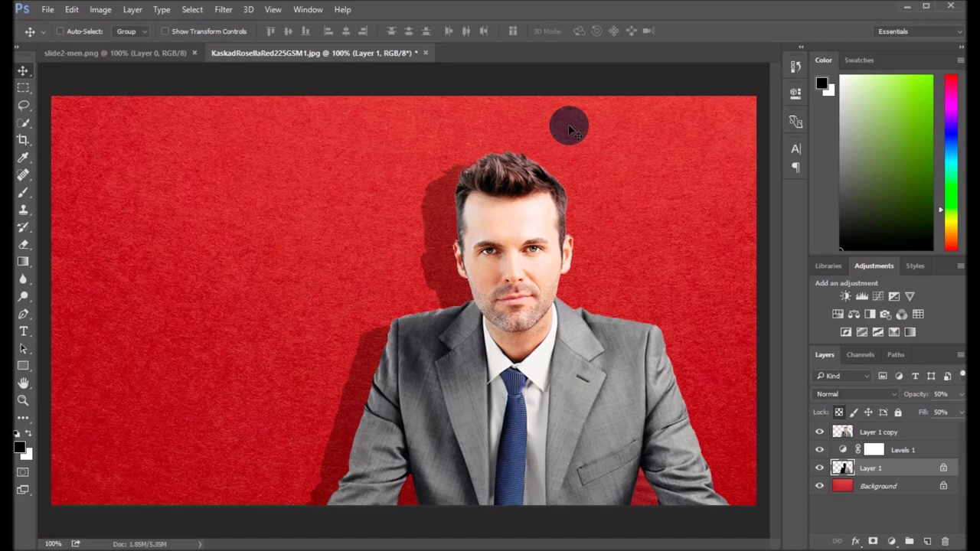
left_click(590, 339)
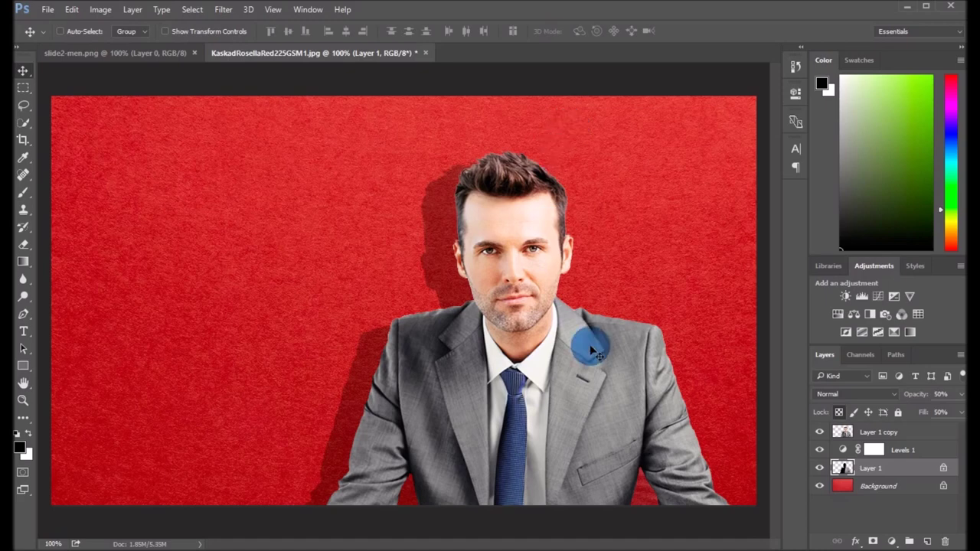
Soften the Background layer with a 1-pixel Gaussian Blur.
left_click(876, 486)
left_click(223, 9)
mouse_move(229, 156)
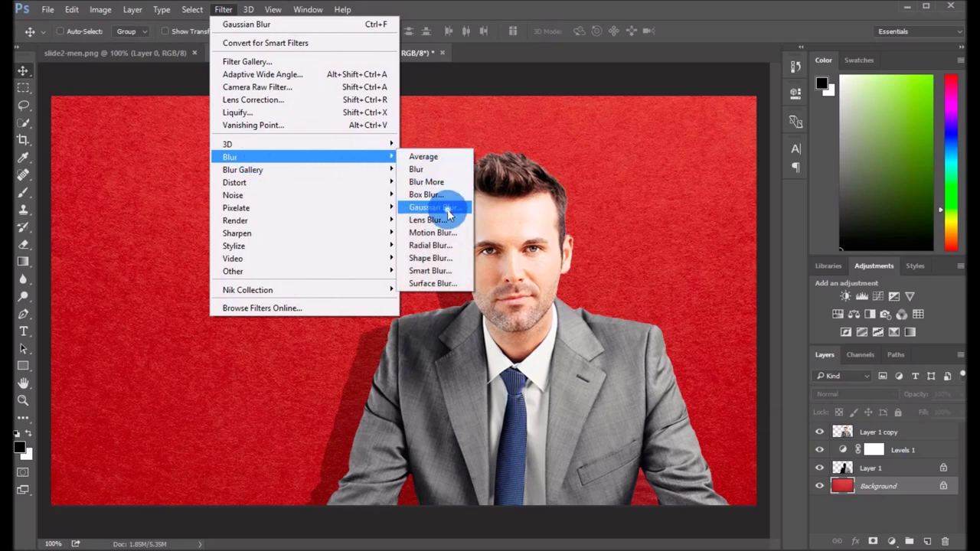
left_click(444, 207)
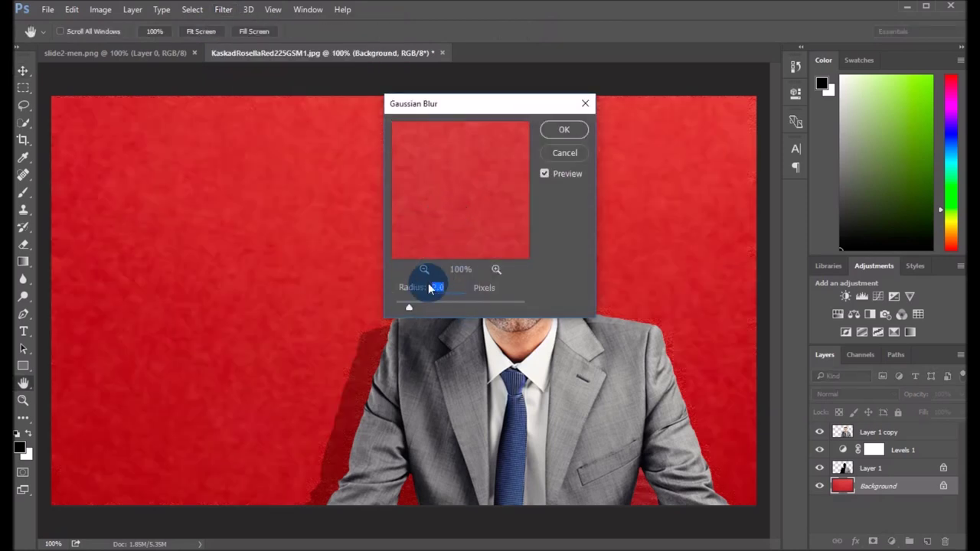
type("1")
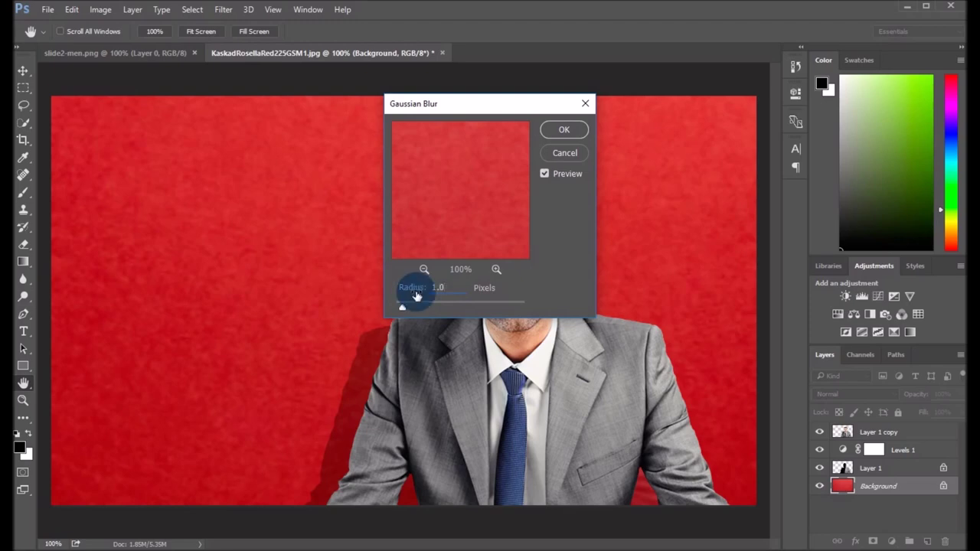
left_click(561, 130)
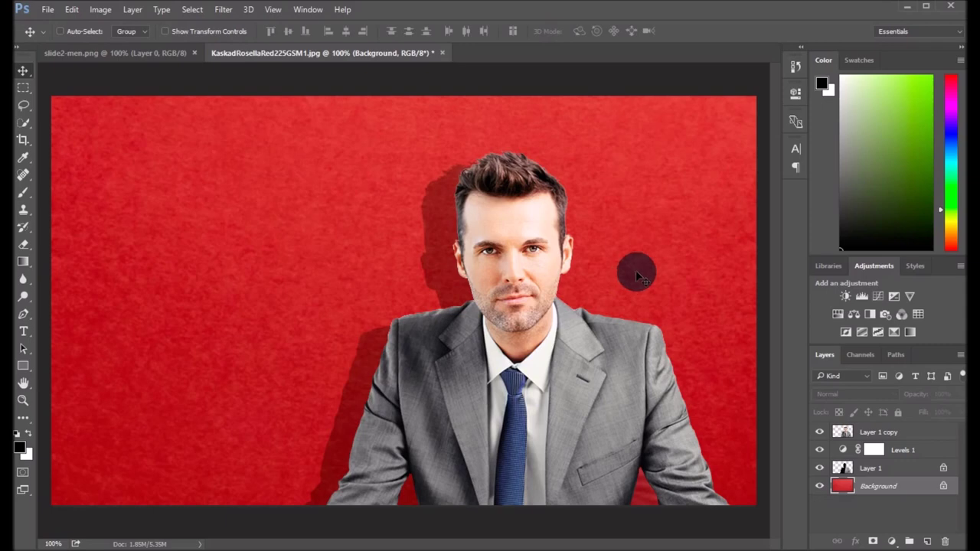
left_click(668, 372)
left_click(870, 496)
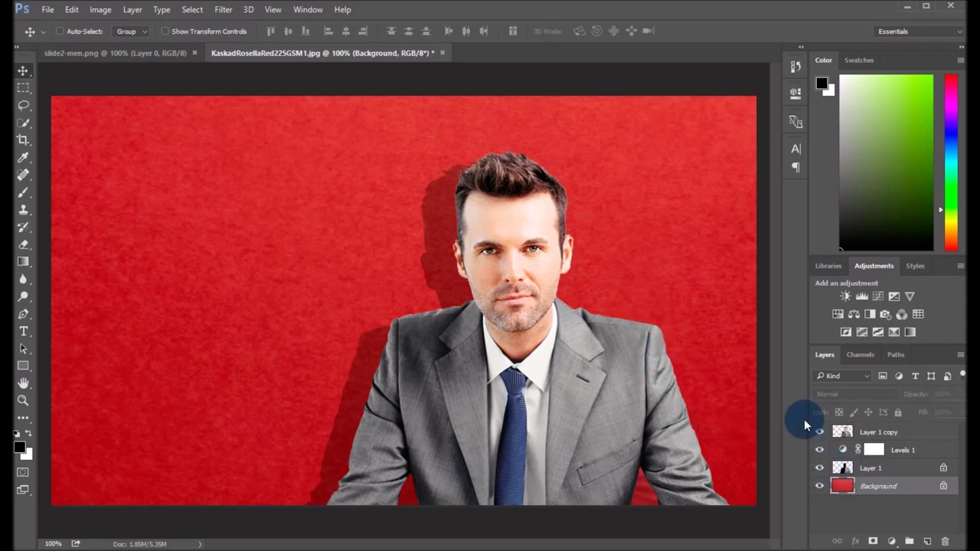
left_click(845, 296)
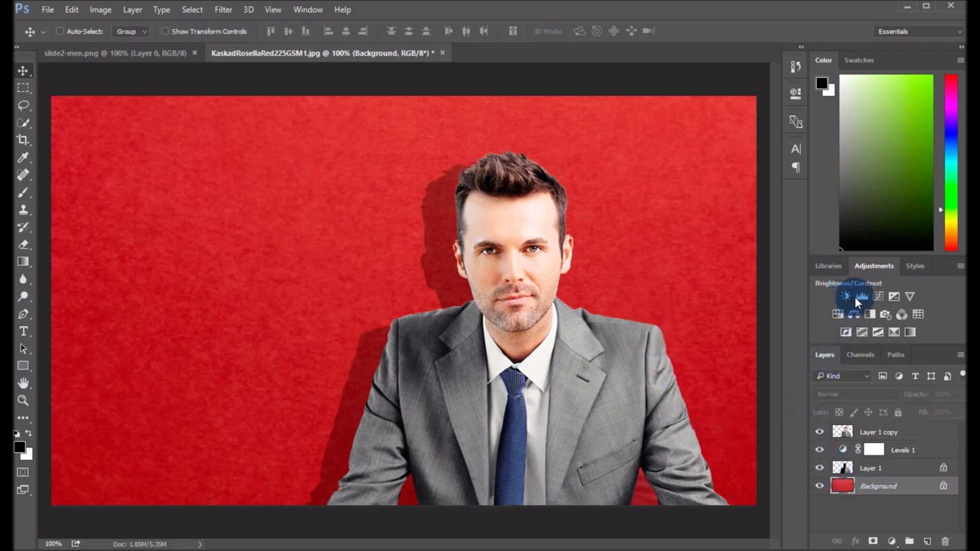
left_click(223, 11)
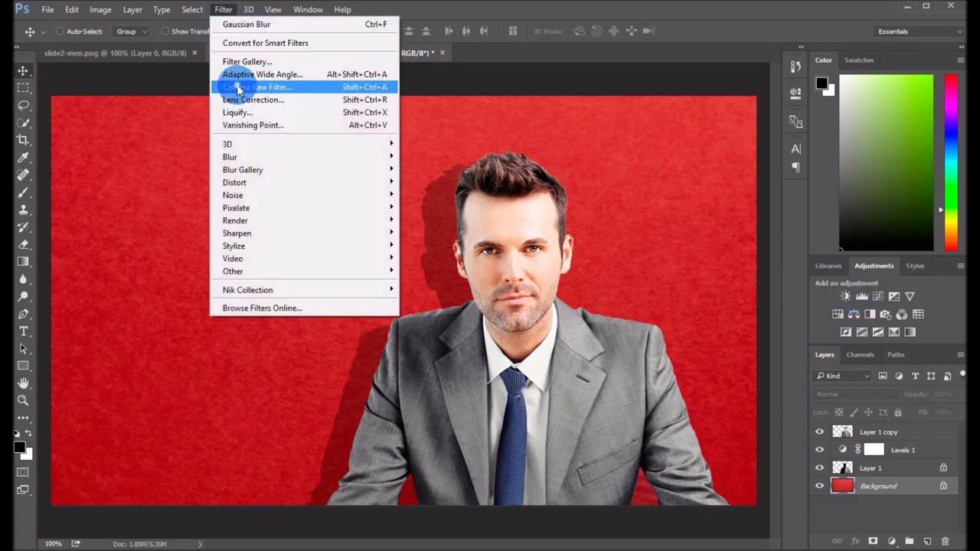
Camera Raw the background: exposure -0.15, contrast +2, highlights +6, shadows +7, slight clarity.
left_click(237, 90)
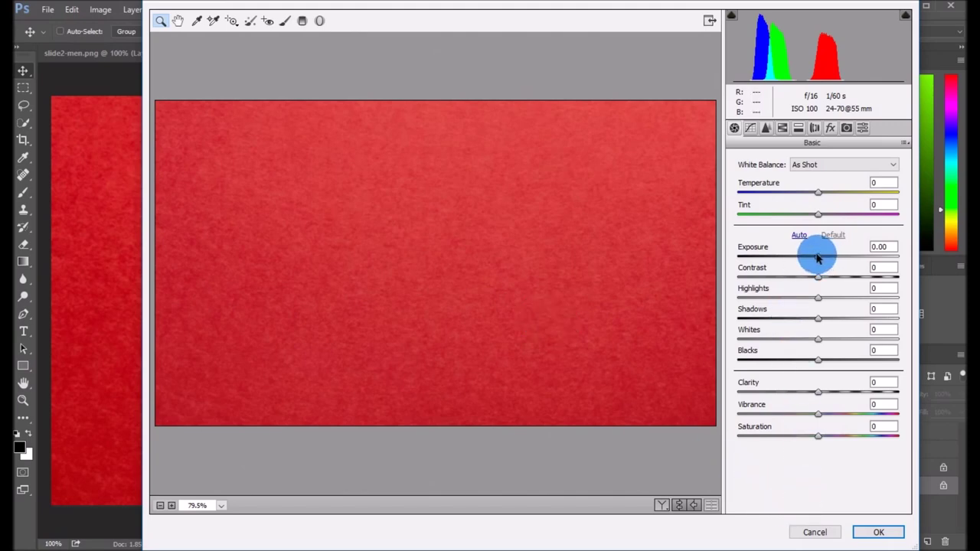
left_click_drag(816, 258, 815, 260)
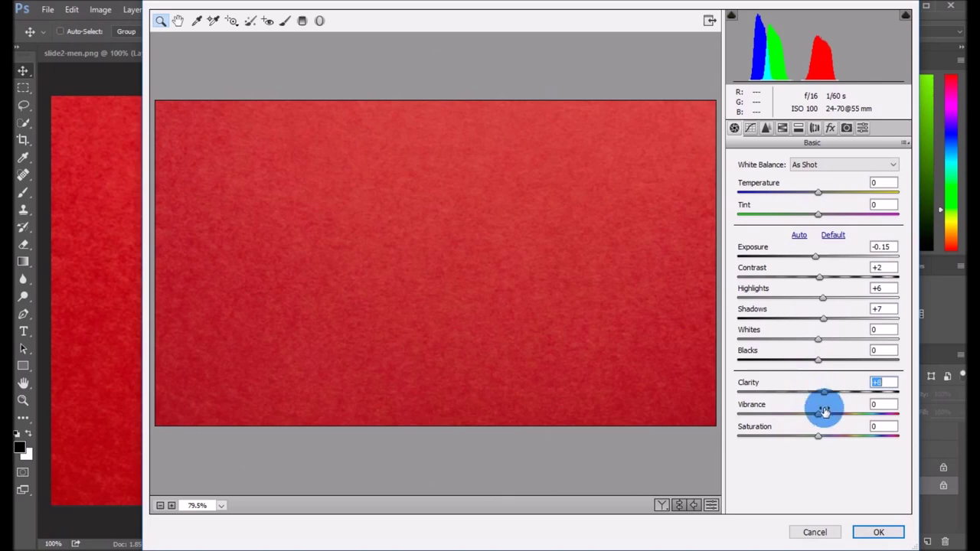
left_click(869, 532)
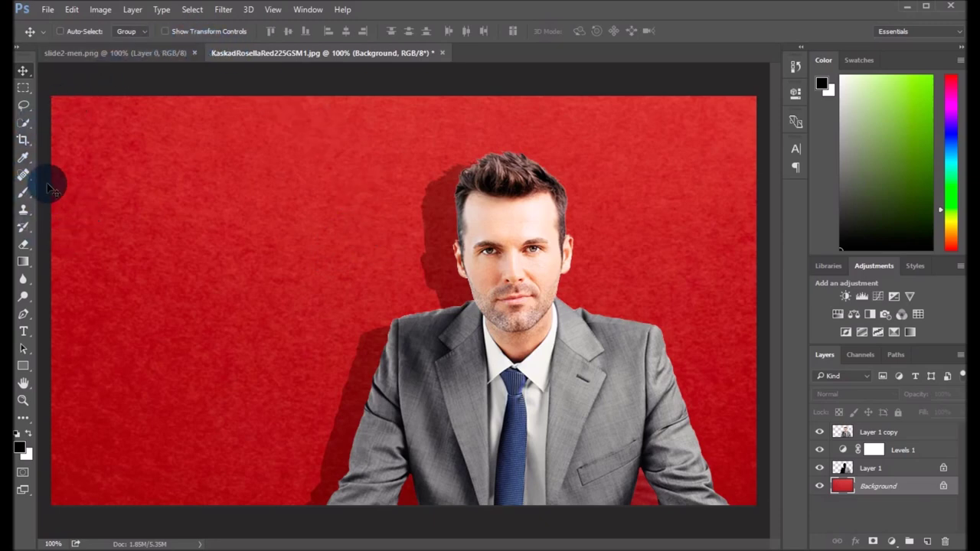
Add black 'SMART ART' text left of the businessman, nudged slightly lower.
left_click(23, 331)
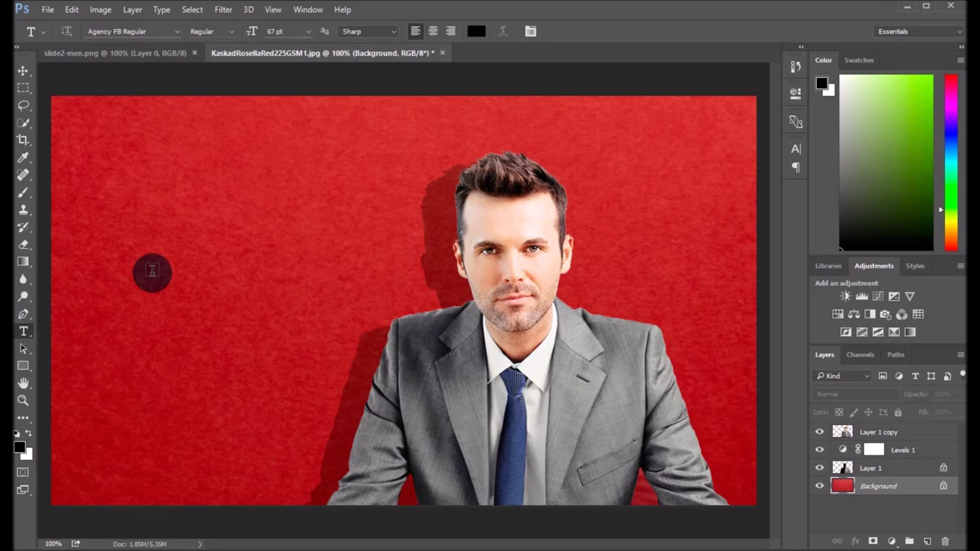
left_click(152, 272)
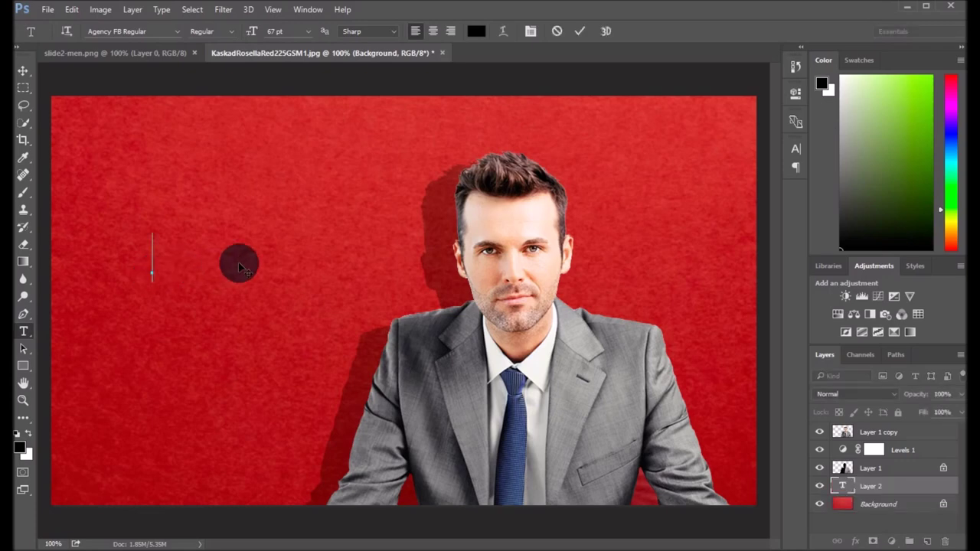
type("S")
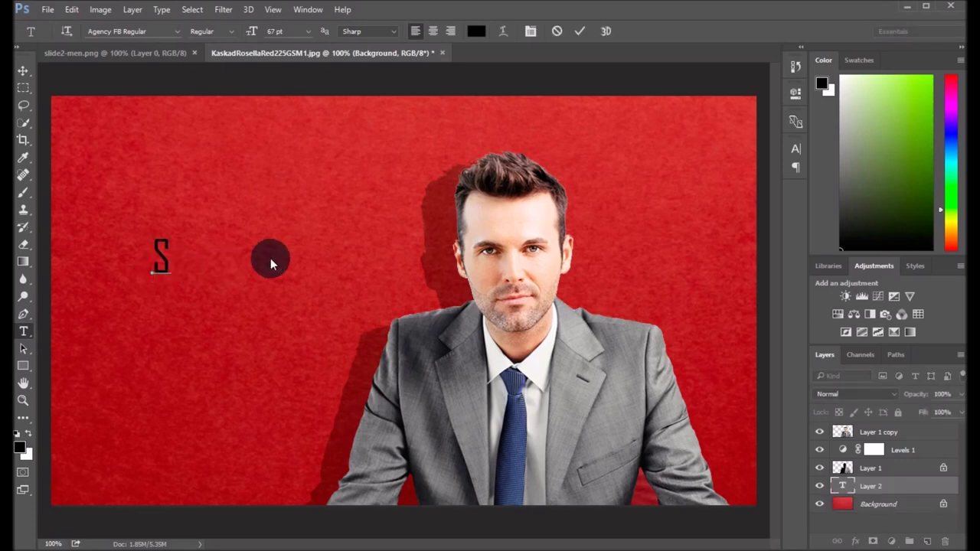
type("MART ART")
left_click_drag(327, 280, 323, 316)
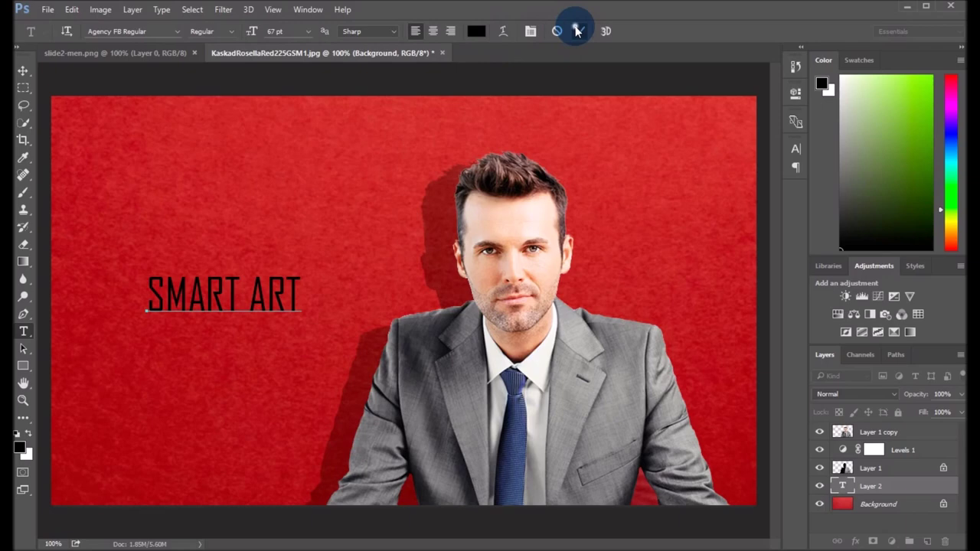
left_click(577, 31)
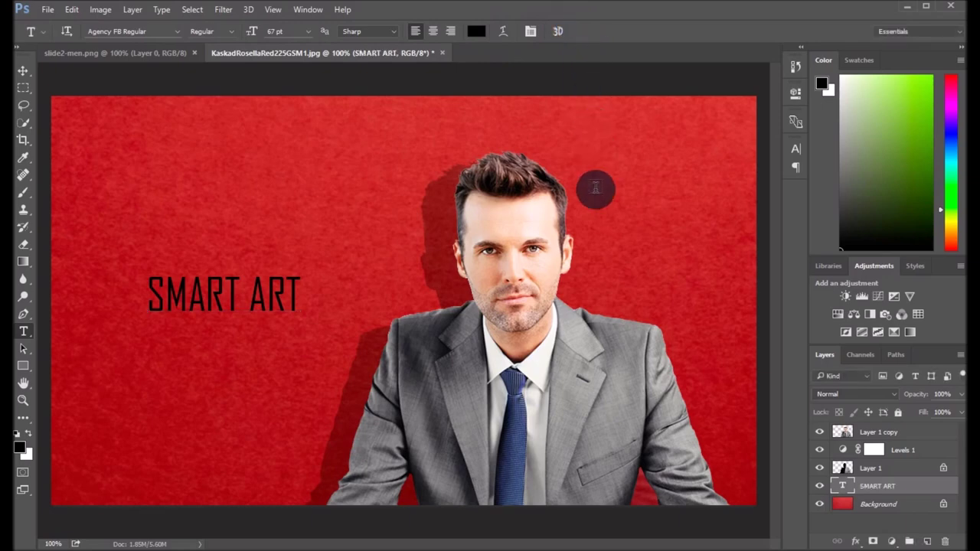